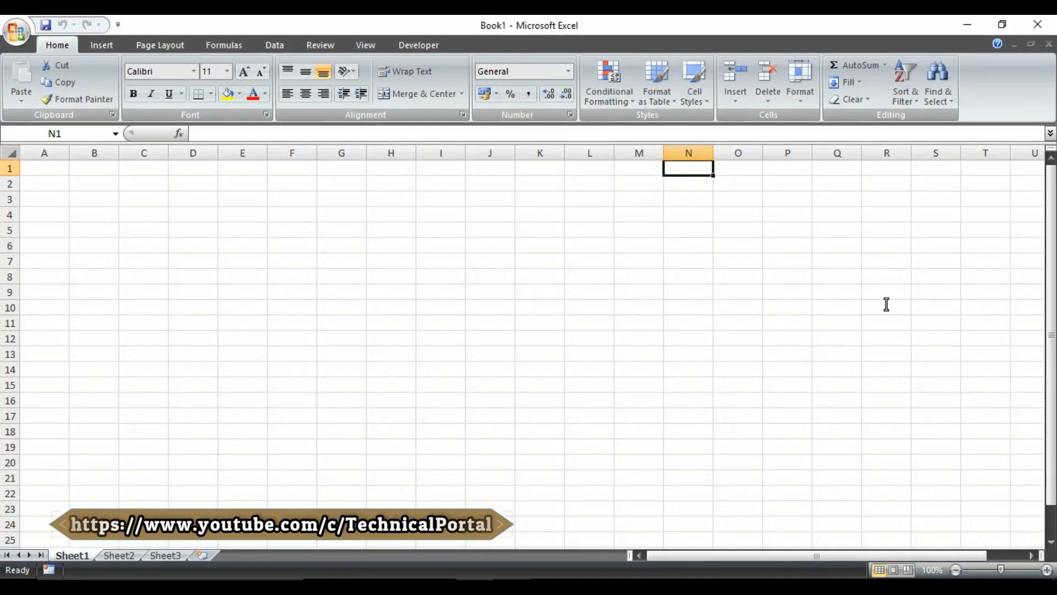
# - Launch the On-Screen Keyboard by searching 'osk' from the Start menu
pyautogui.hotkey('alt', 'F11')
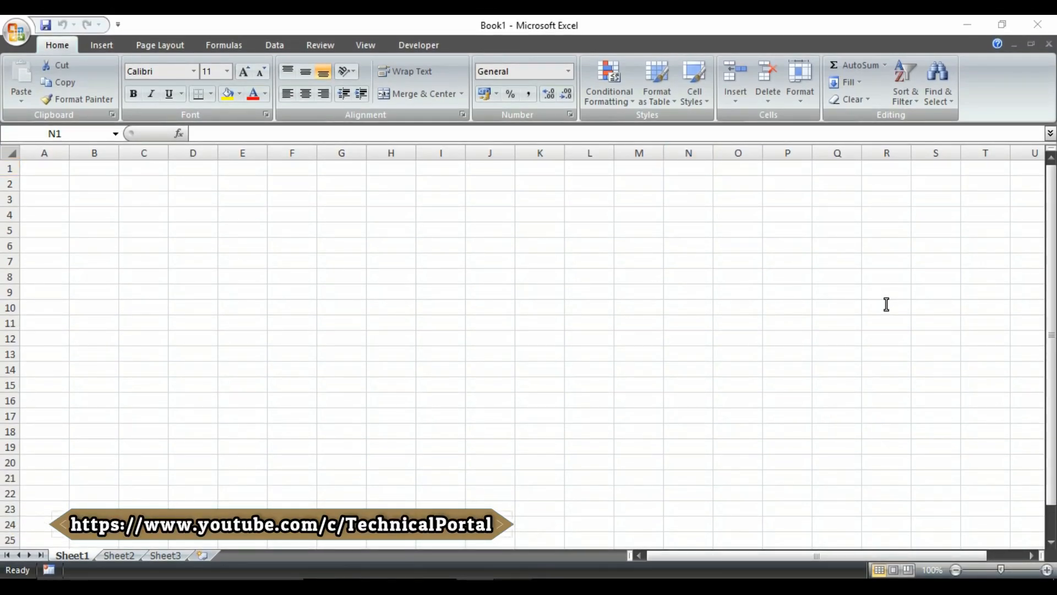
pyautogui.press('super')
pyautogui.write('o')
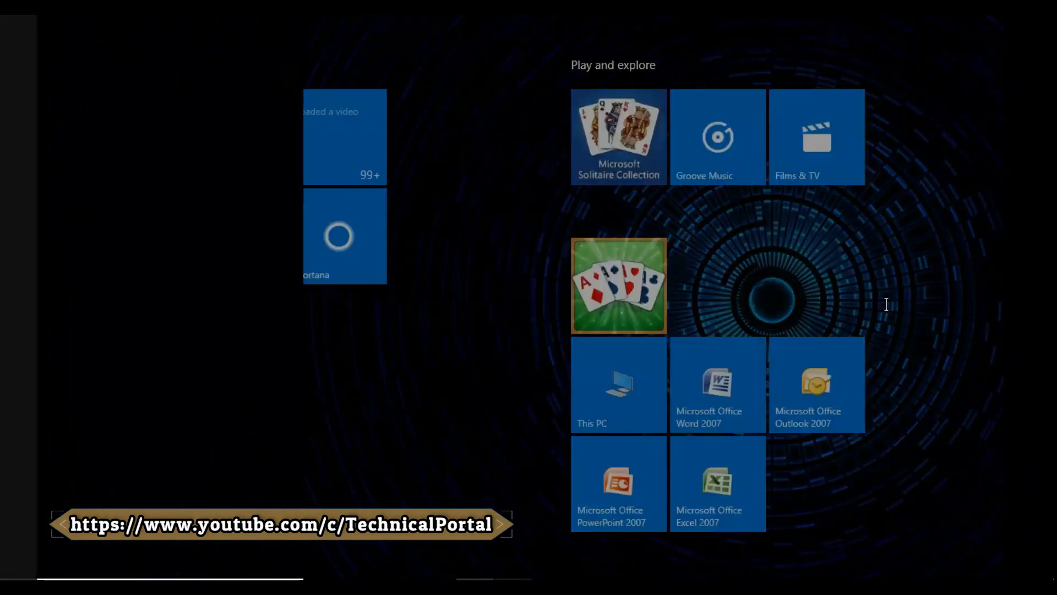
pyautogui.write('sk')
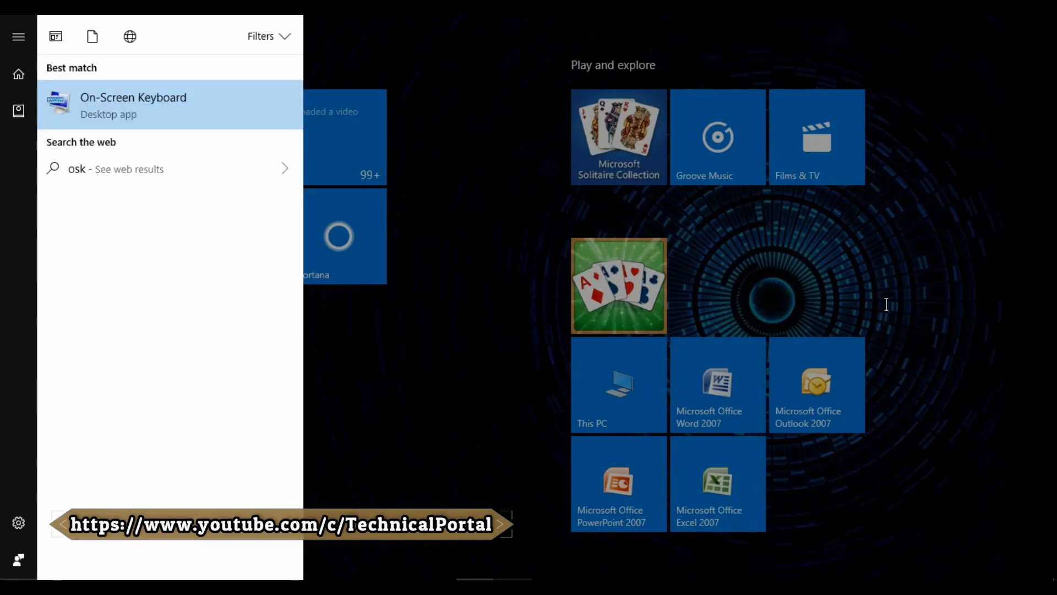
pyautogui.press('Return')
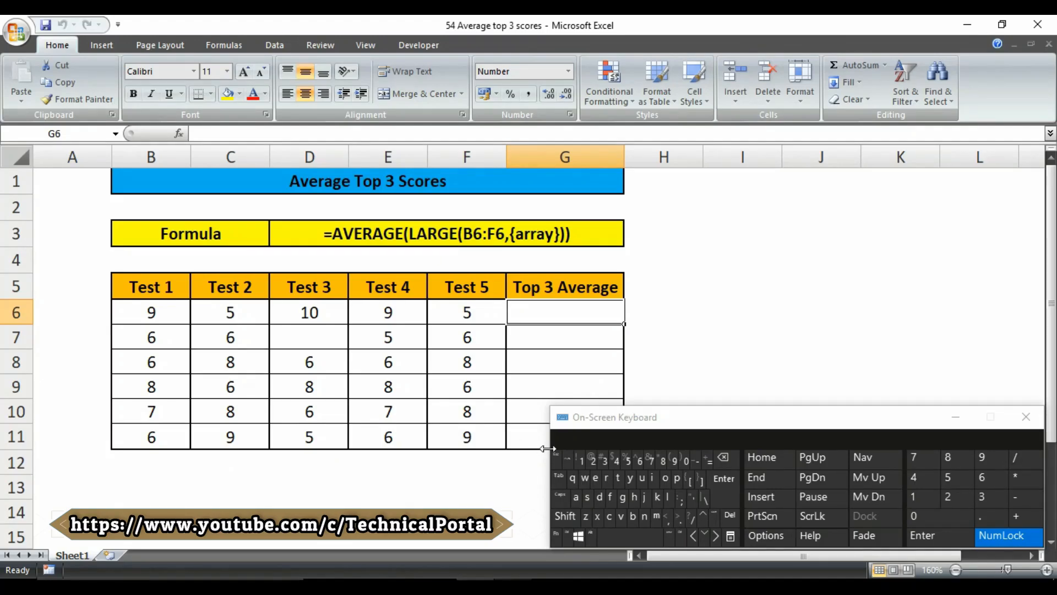
# - Narrow the On-Screen Keyboard off the table, highlight row 6's first scores, and select G6
pyautogui.moveTo(550, 449); pyautogui.dragTo(675, 448)
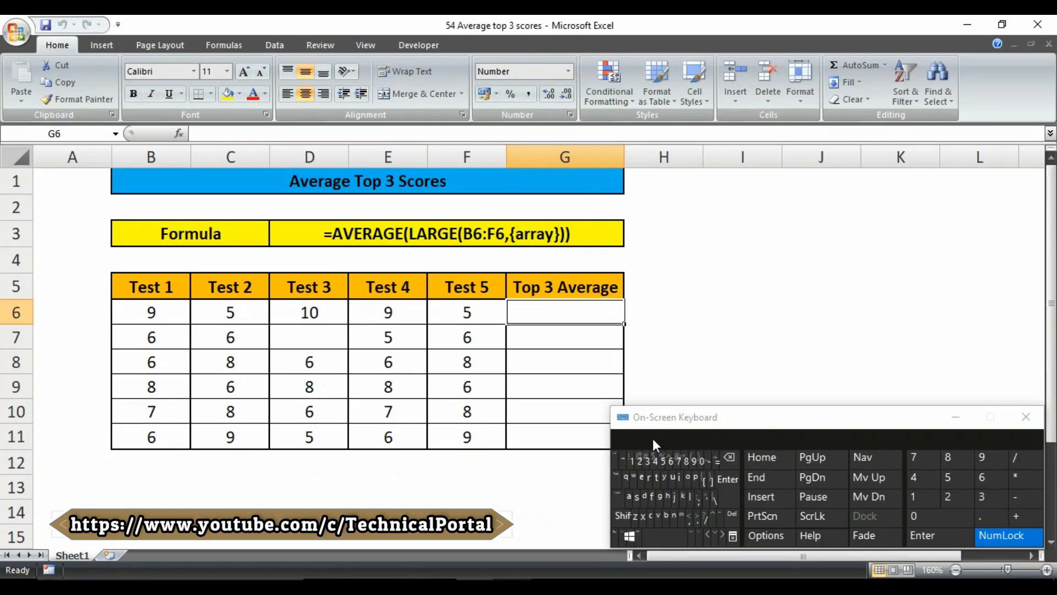
pyautogui.moveTo(171, 314); pyautogui.dragTo(290, 323)
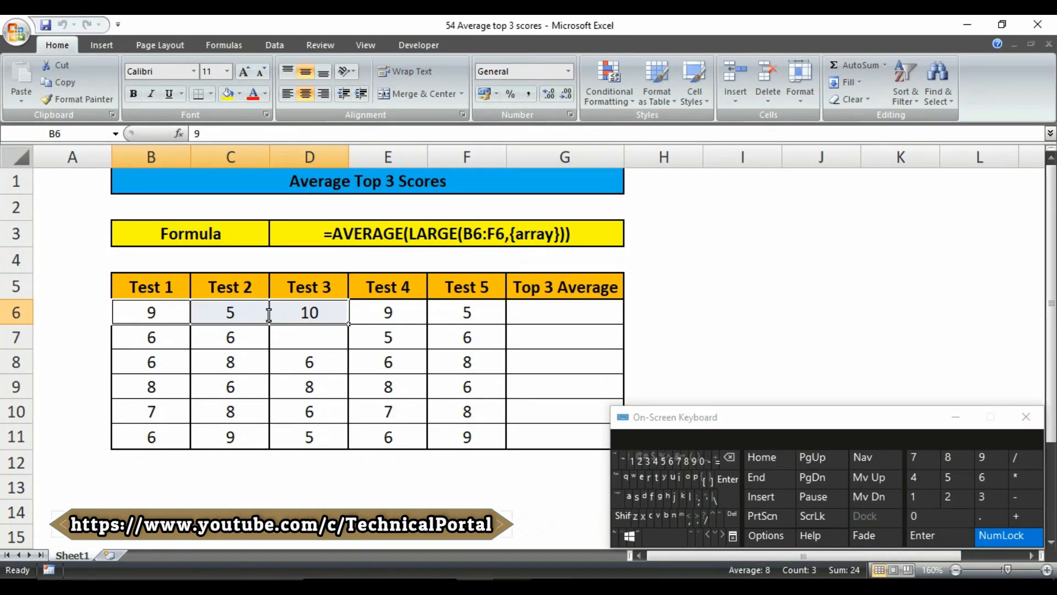
pyautogui.click(564, 308)
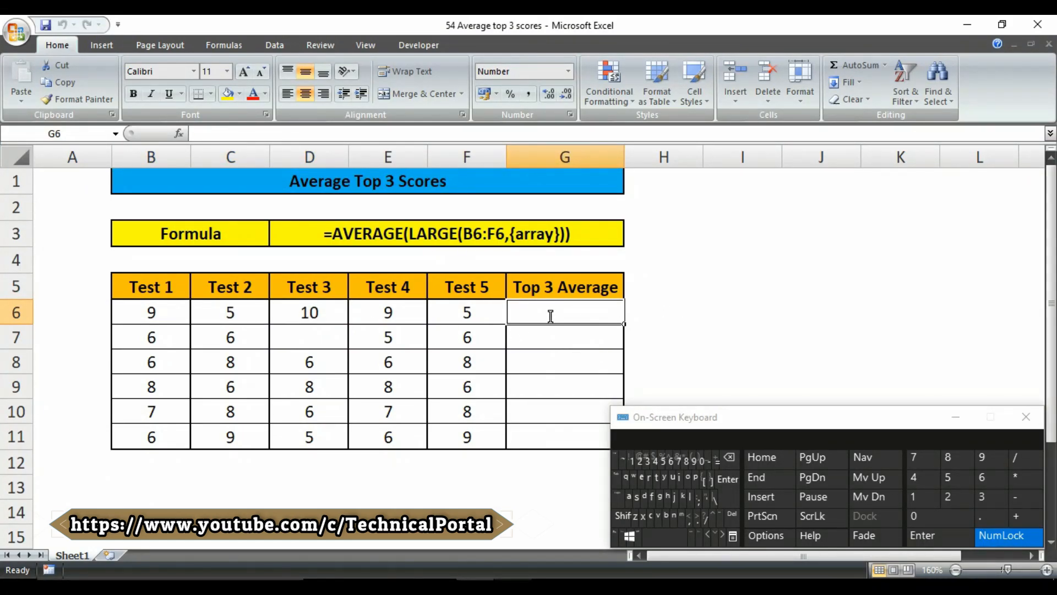
# - Start G6's formula as =AVERAGE(LARGE( in capitals with the range B6:F6 as the array
pyautogui.write('=')
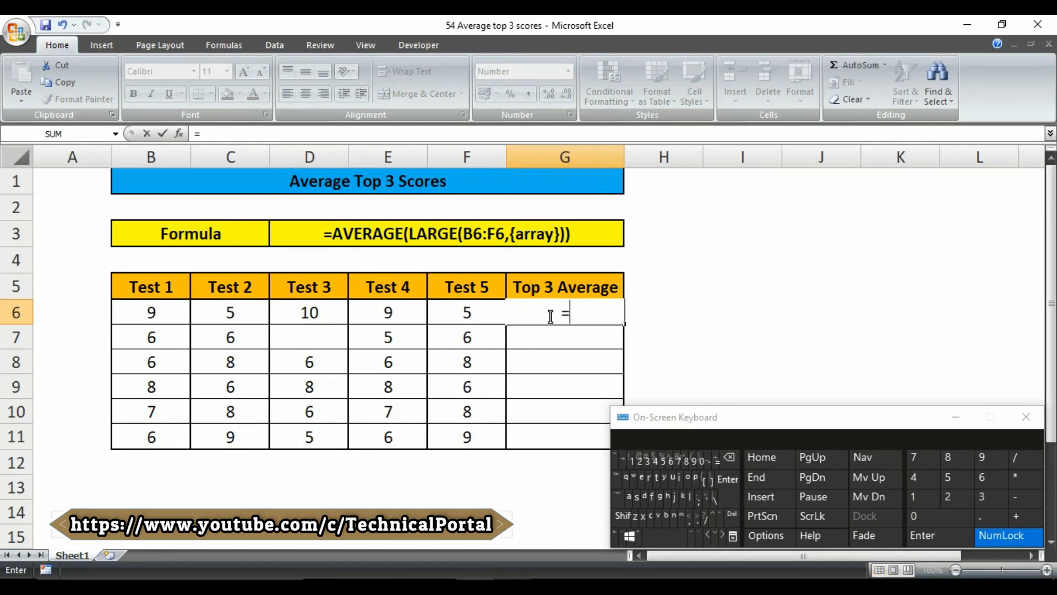
pyautogui.press('capslock')
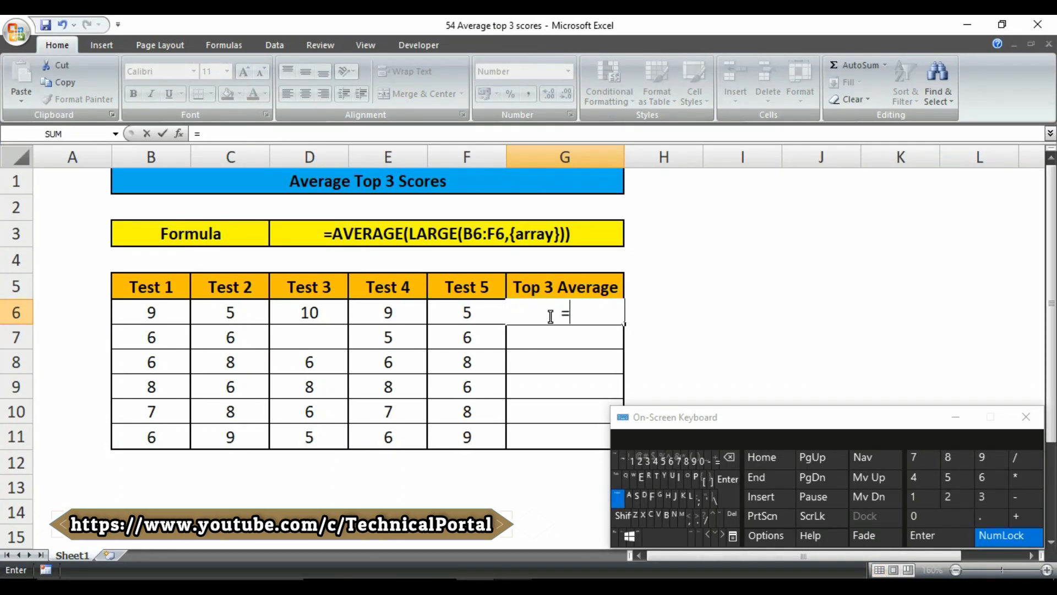
pyautogui.write('AVERAGE')
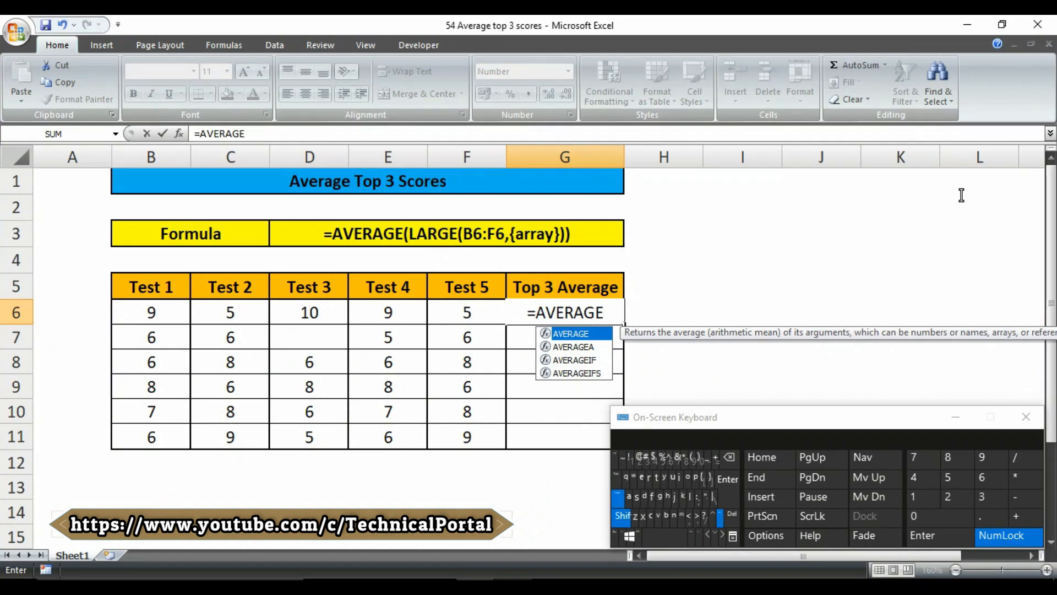
pyautogui.write('(')
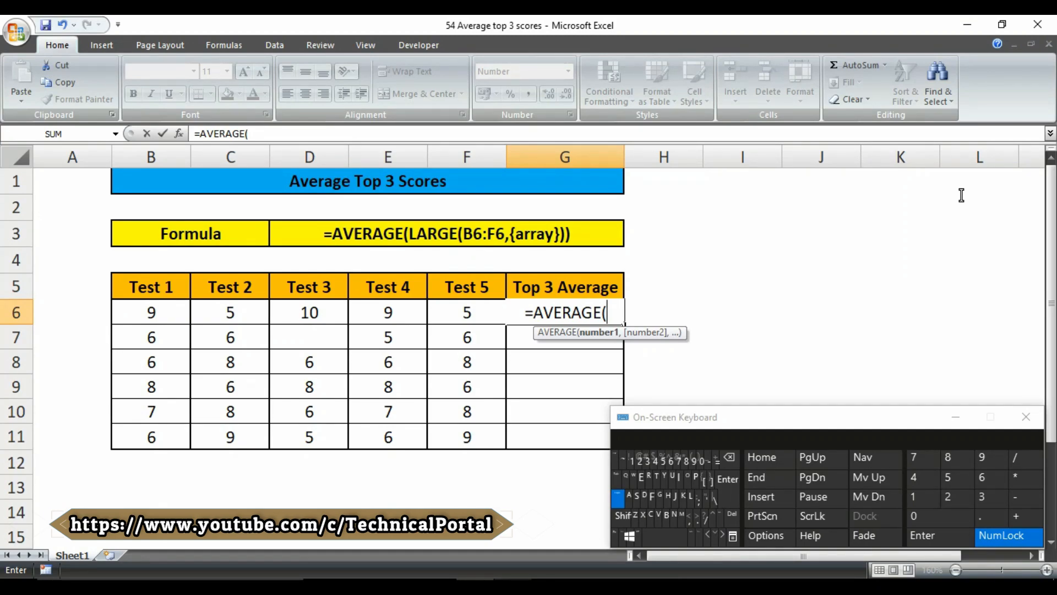
pyautogui.write('LARGE')
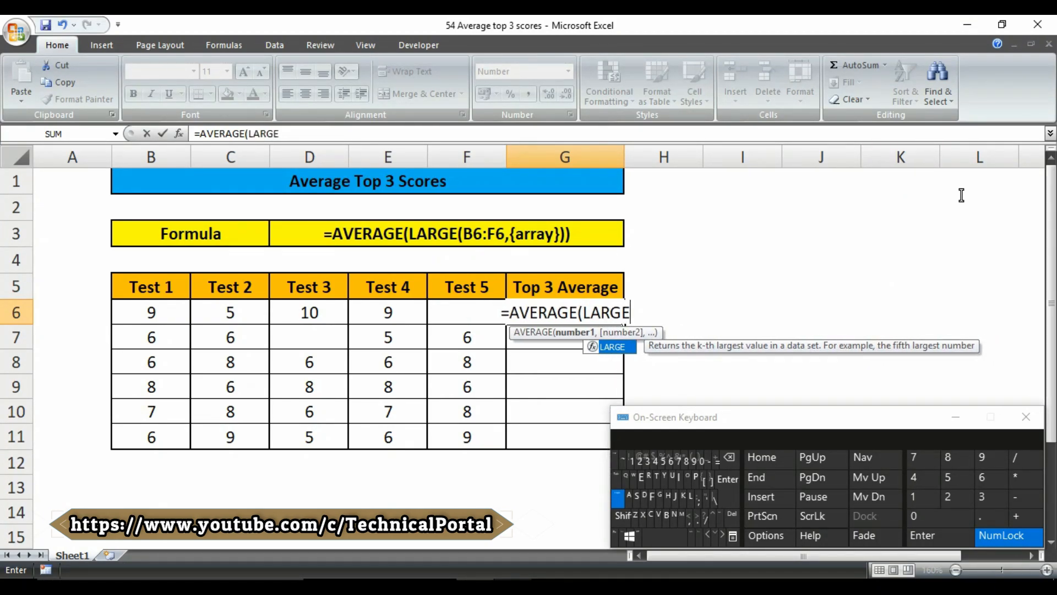
pyautogui.write('(')
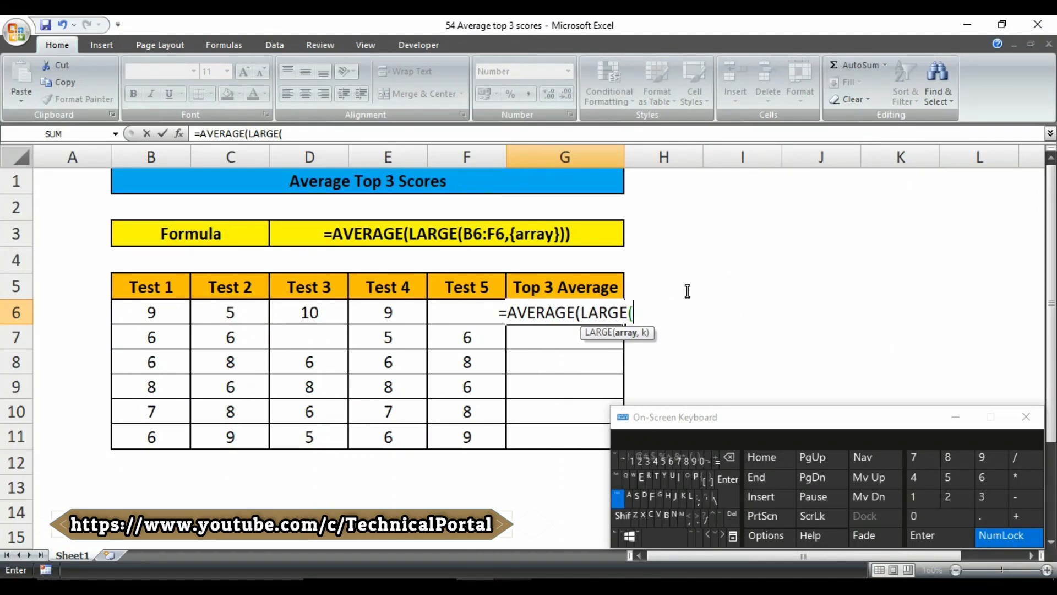
pyautogui.moveTo(154, 306); pyautogui.dragTo(465, 311)
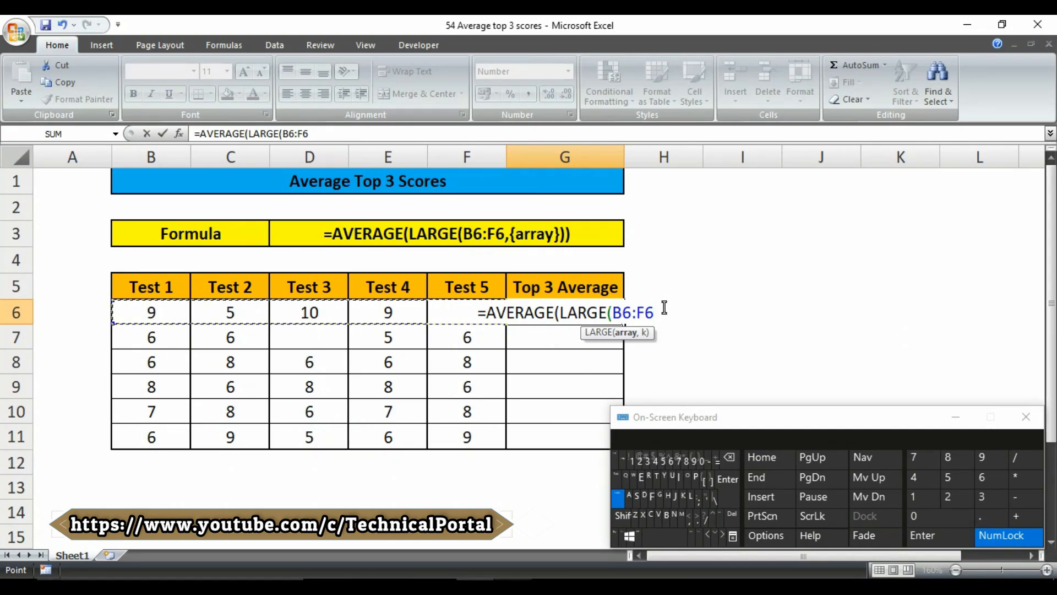
# - Add the constant array {1,2,3} and closing brackets to finish =AVERAGE(LARGE(B6:F6,{1,2,3}))
pyautogui.write(',')
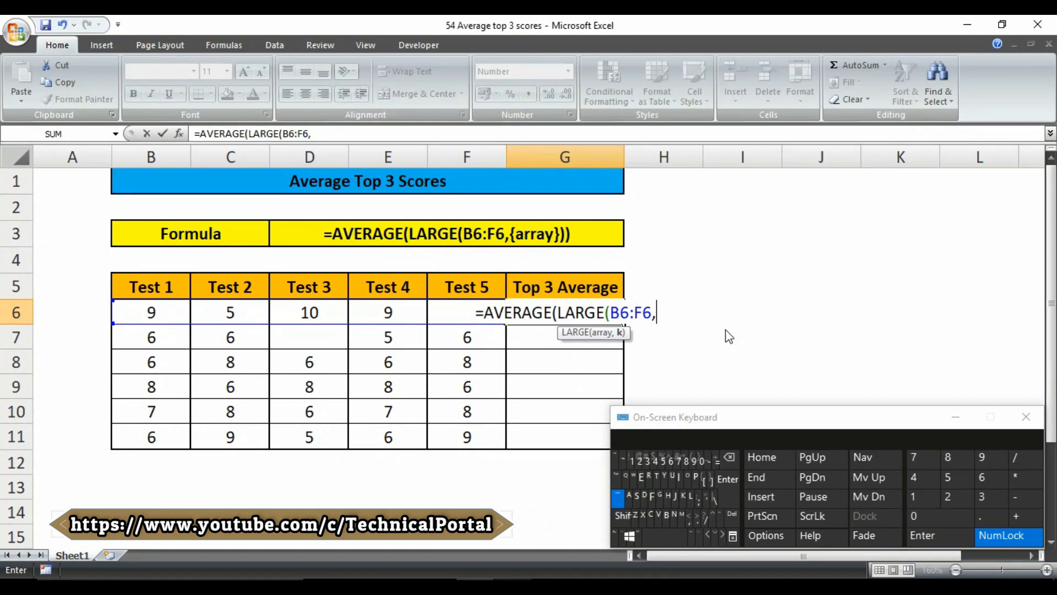
pyautogui.write('{')
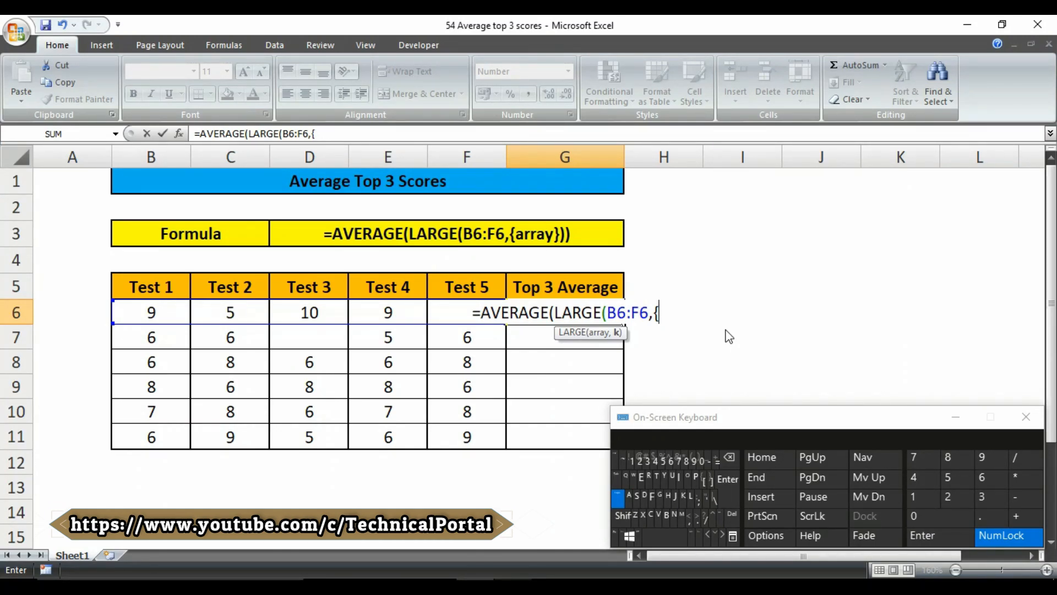
pyautogui.write('1')
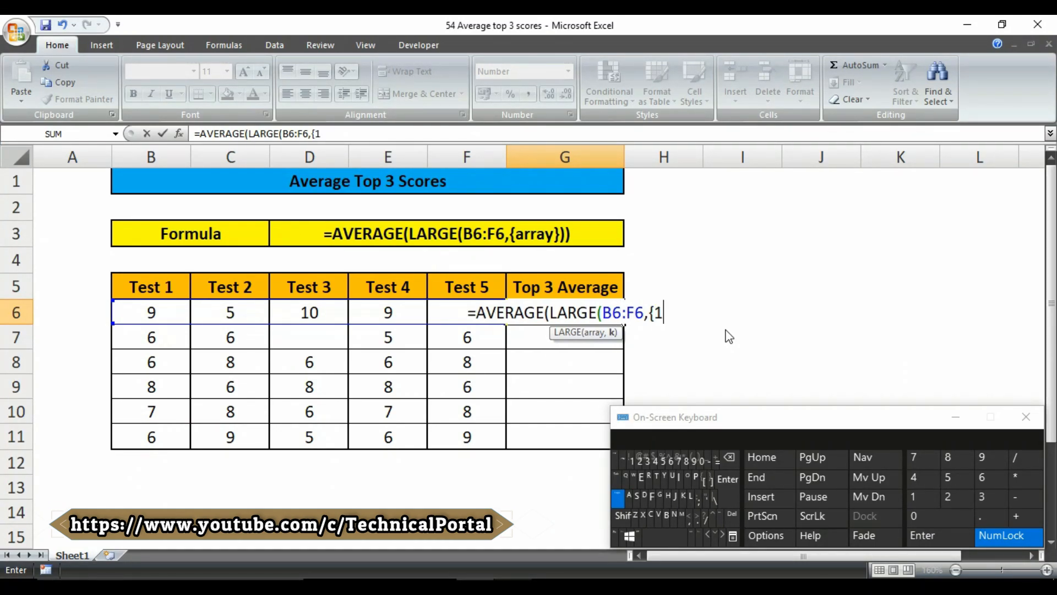
pyautogui.write(',2,')
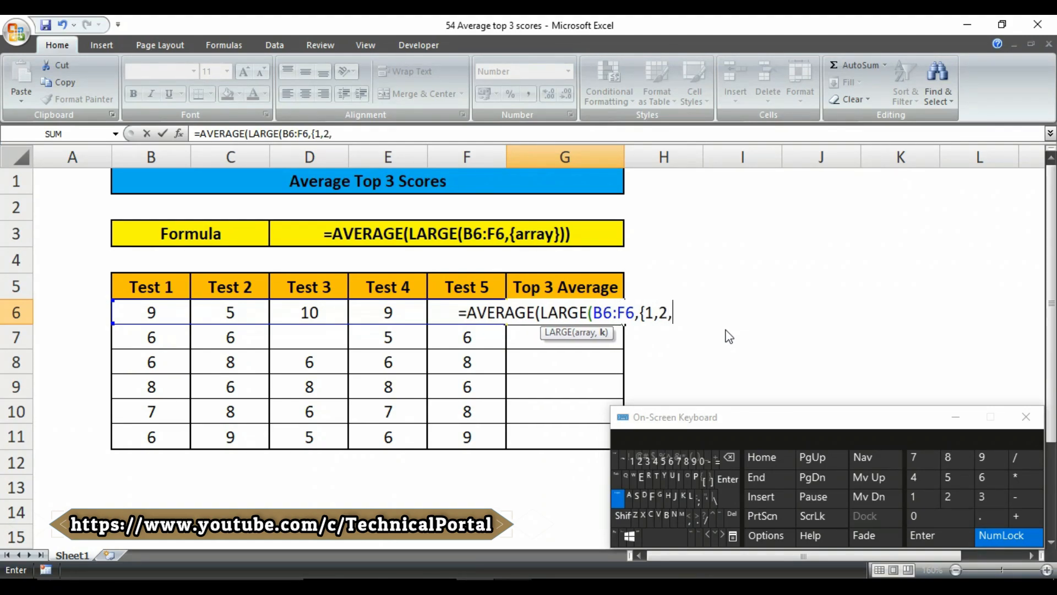
pyautogui.write('3,')
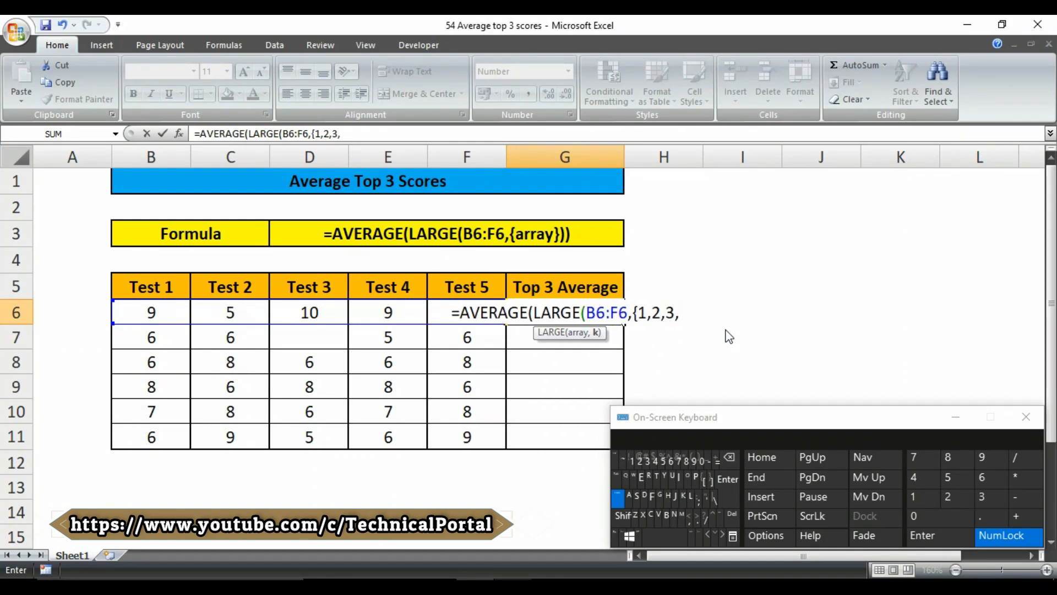
pyautogui.press('BackSpace')
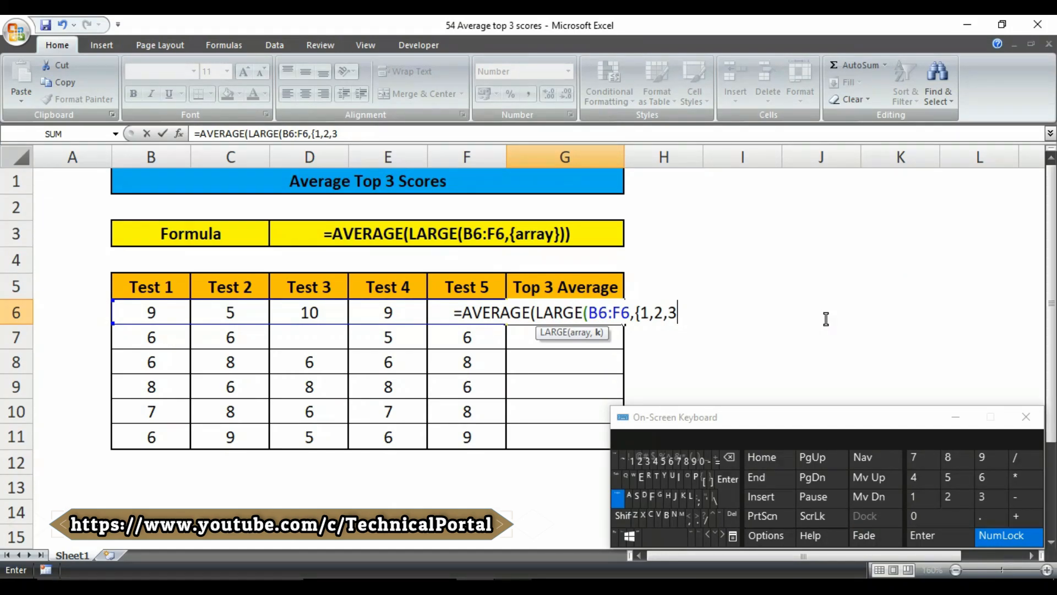
pyautogui.press('shift')
pyautogui.write('}')
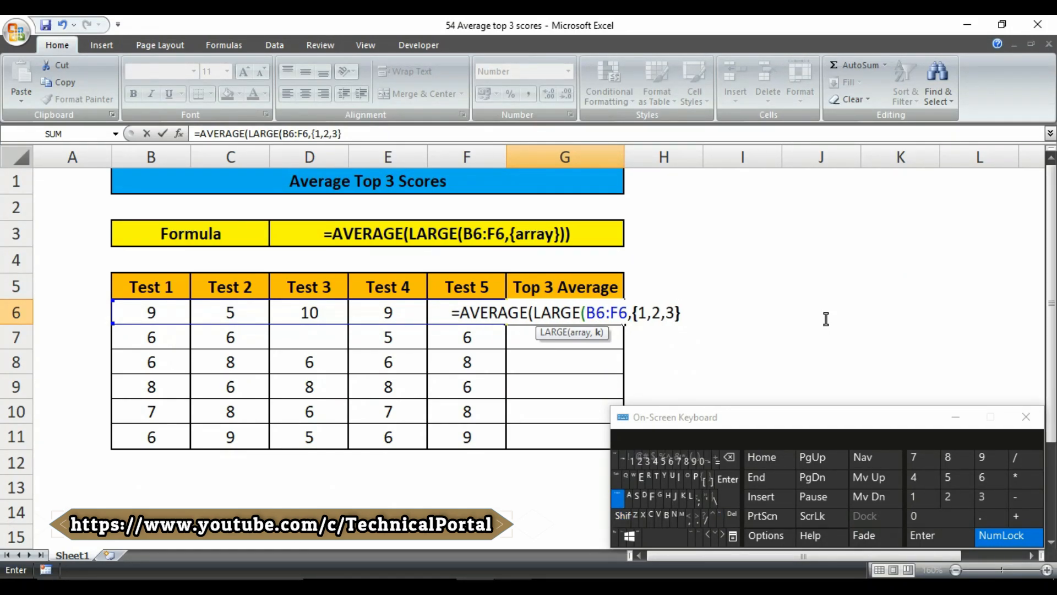
pyautogui.write('))')
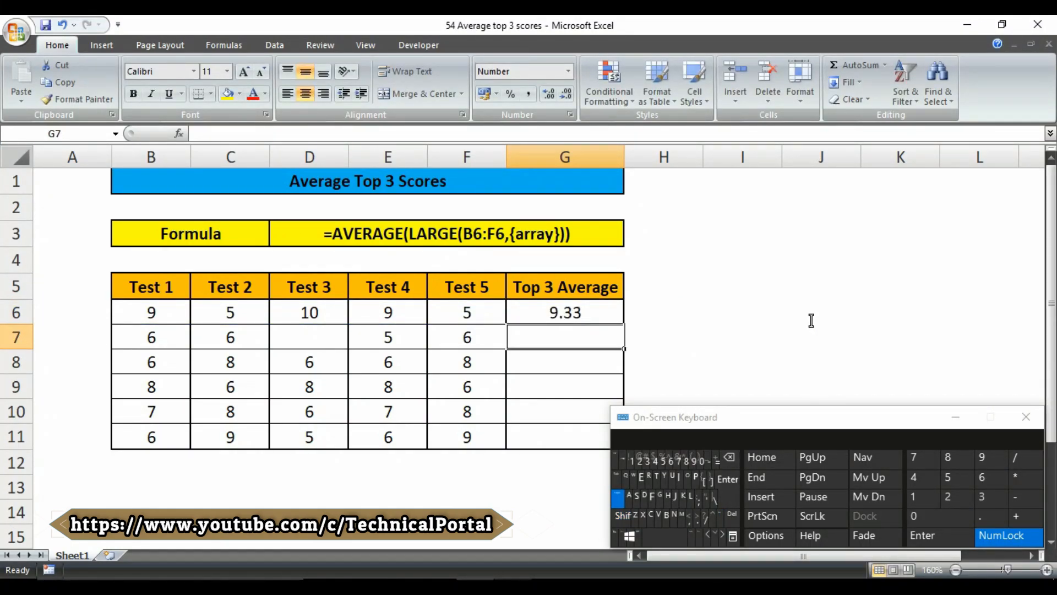
# - Fill G6's formula down to G11, giving 6.00, 7.33, 8.00, 7.67 and 8.00
pyautogui.click(554, 314)
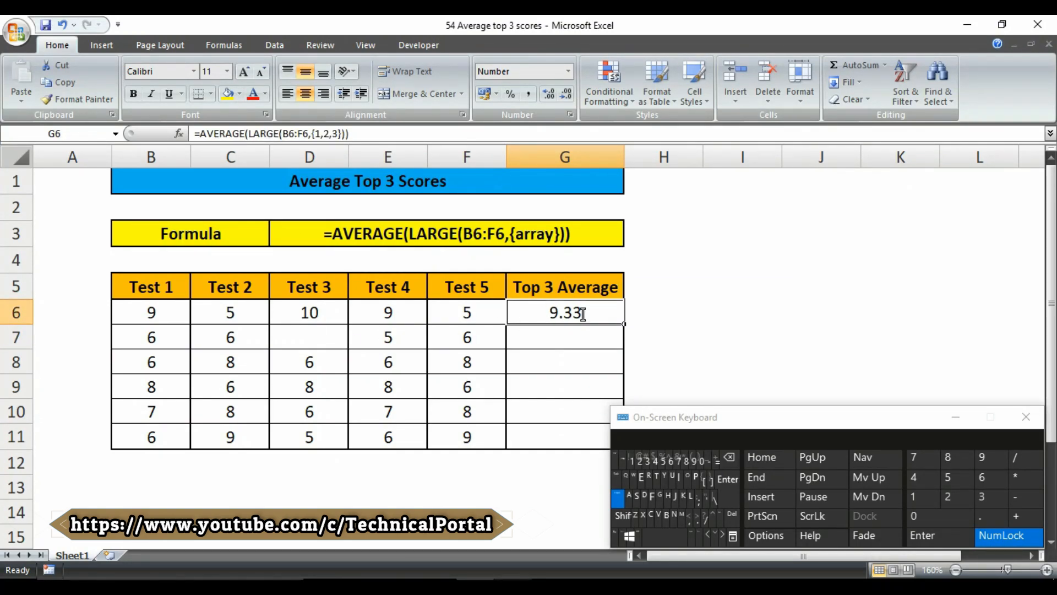
pyautogui.moveTo(624, 324); pyautogui.dragTo(560, 441)
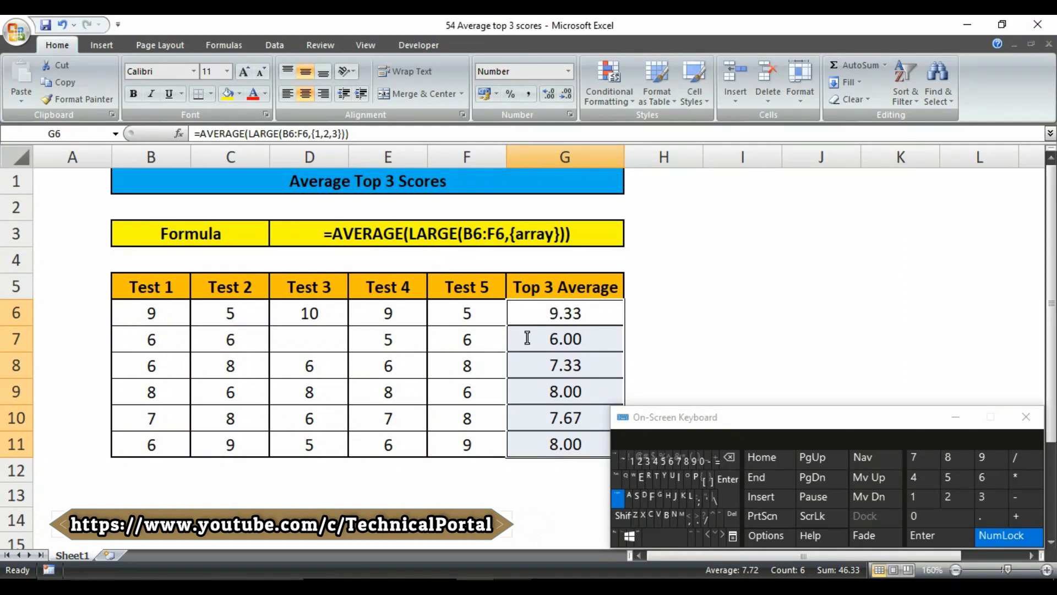
pyautogui.click(155, 337)
pyautogui.click(239, 337)
# - Compare row 7's scores with G7's copied result, then reopen G6's formula for editing
pyautogui.click(189, 342)
pyautogui.click(259, 338)
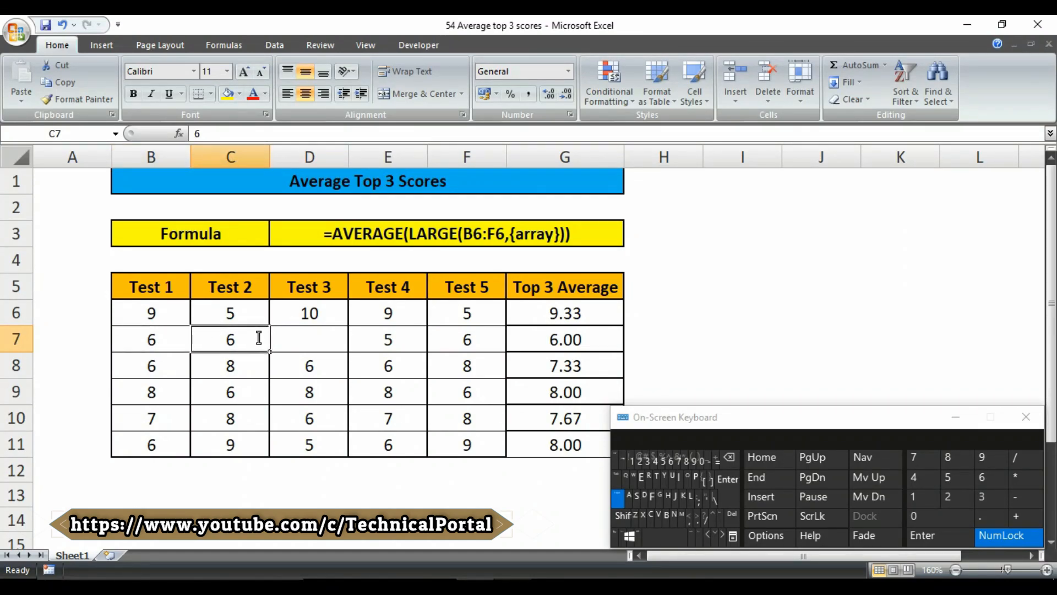
pyautogui.click(171, 338)
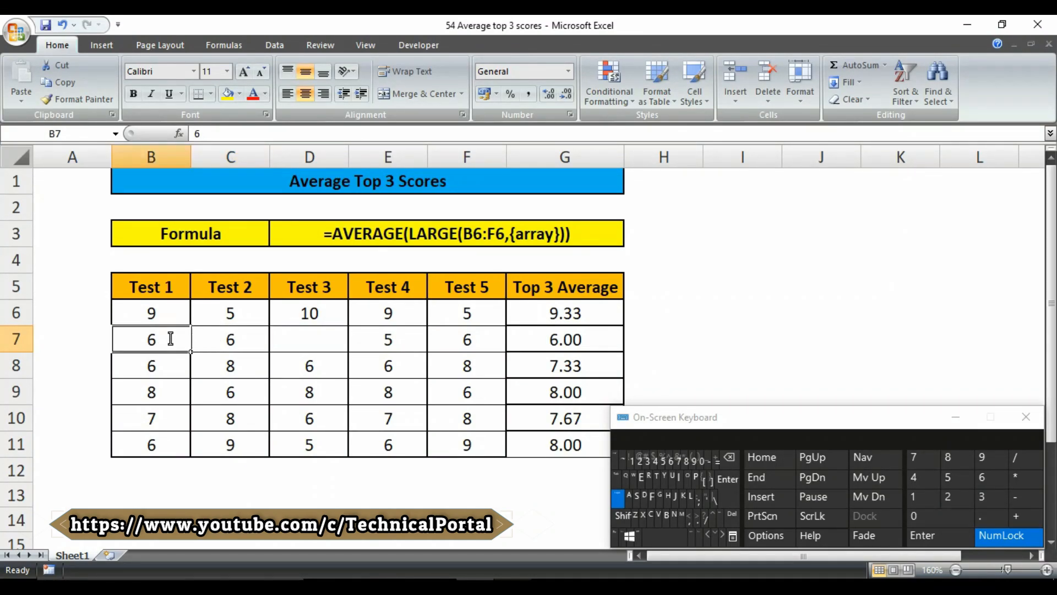
pyautogui.click(227, 339)
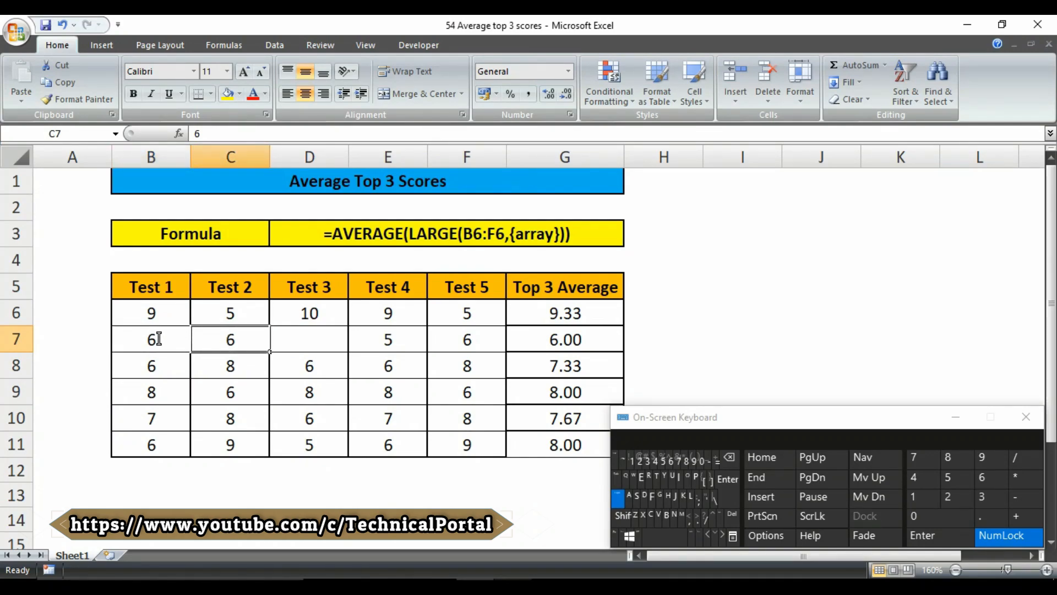
pyautogui.click(150, 338)
pyautogui.click(229, 338)
pyautogui.click(183, 341)
pyautogui.click(553, 345)
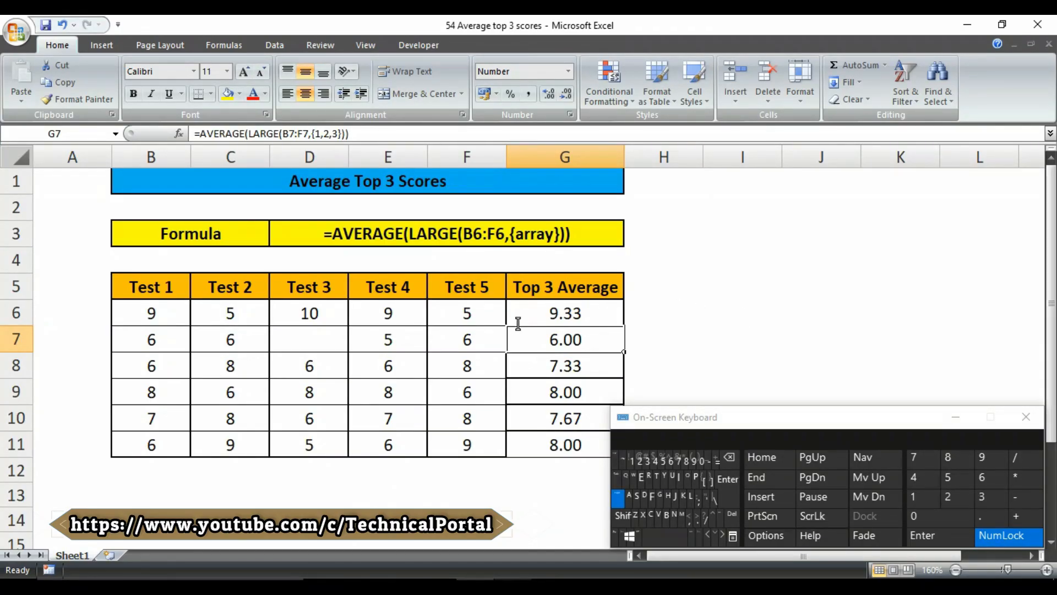
pyautogui.doubleClick(569, 314)
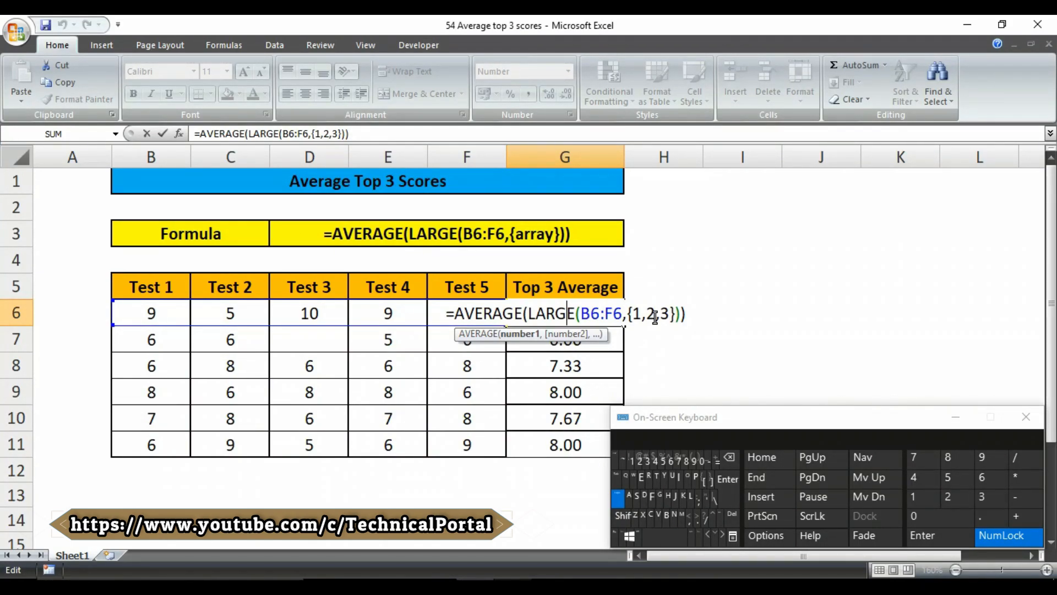
pyautogui.moveTo(633, 314); pyautogui.dragTo(673, 318)
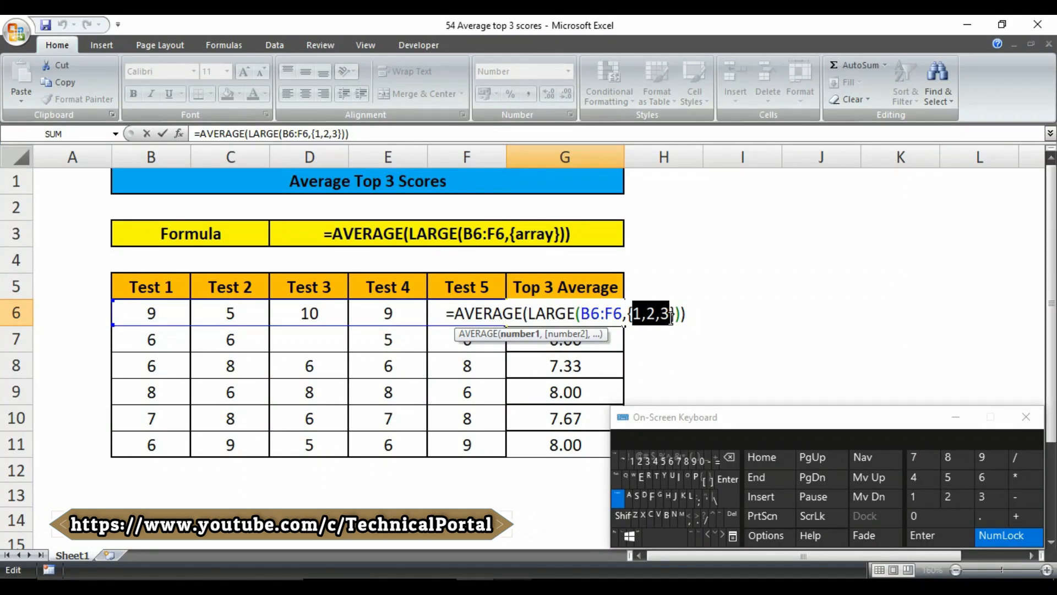
pyautogui.moveTo(522, 313); pyautogui.dragTo(455, 314)
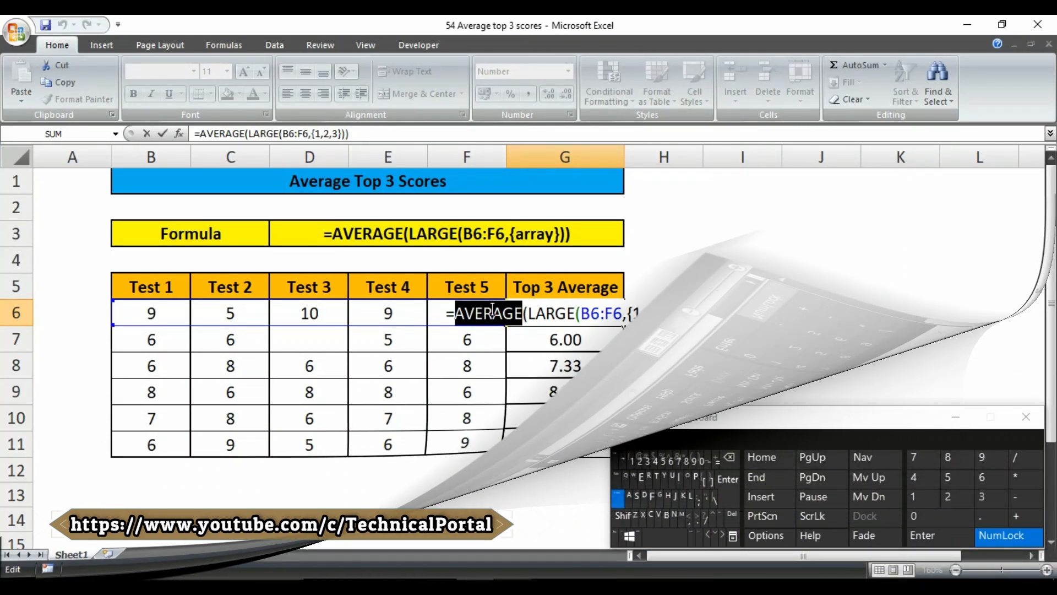